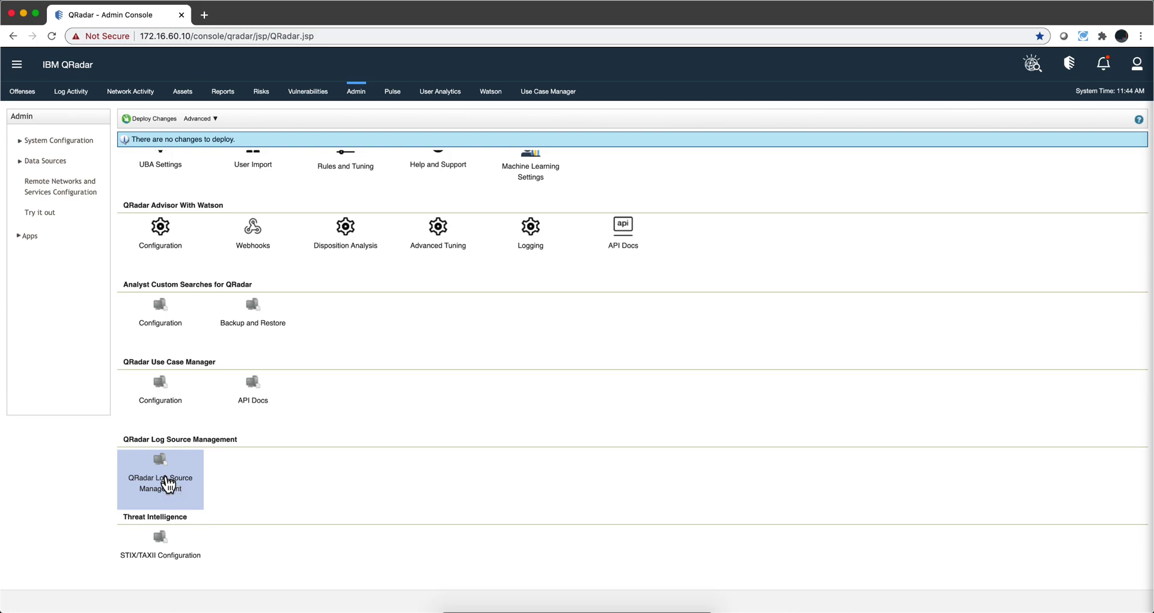
pyautogui.click(168, 485)
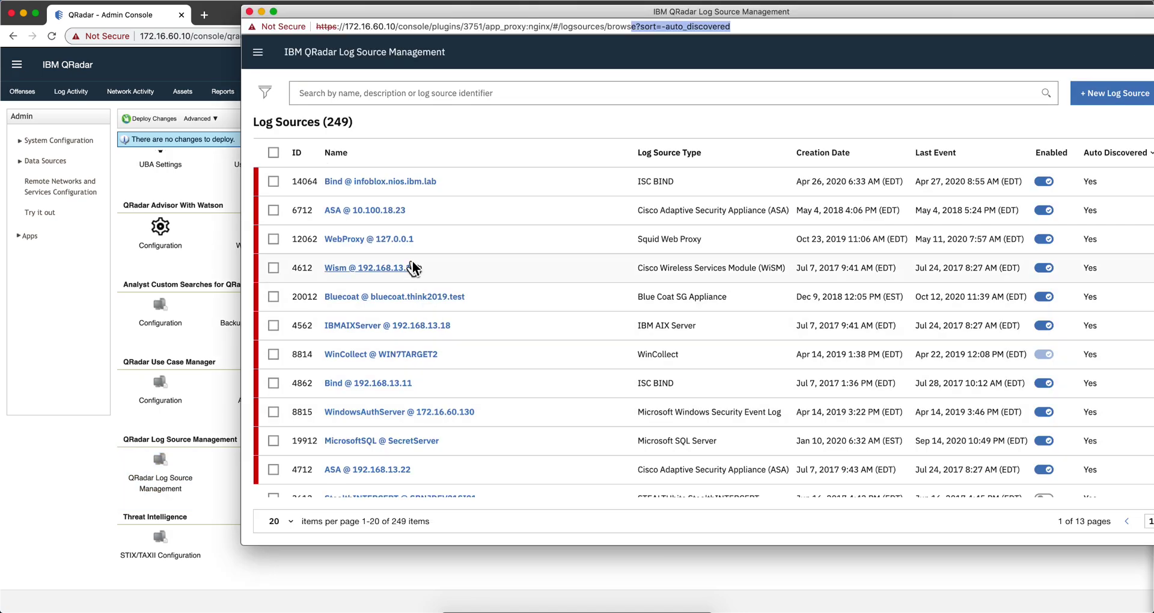
pyautogui.scroll(-6, 445, 282)
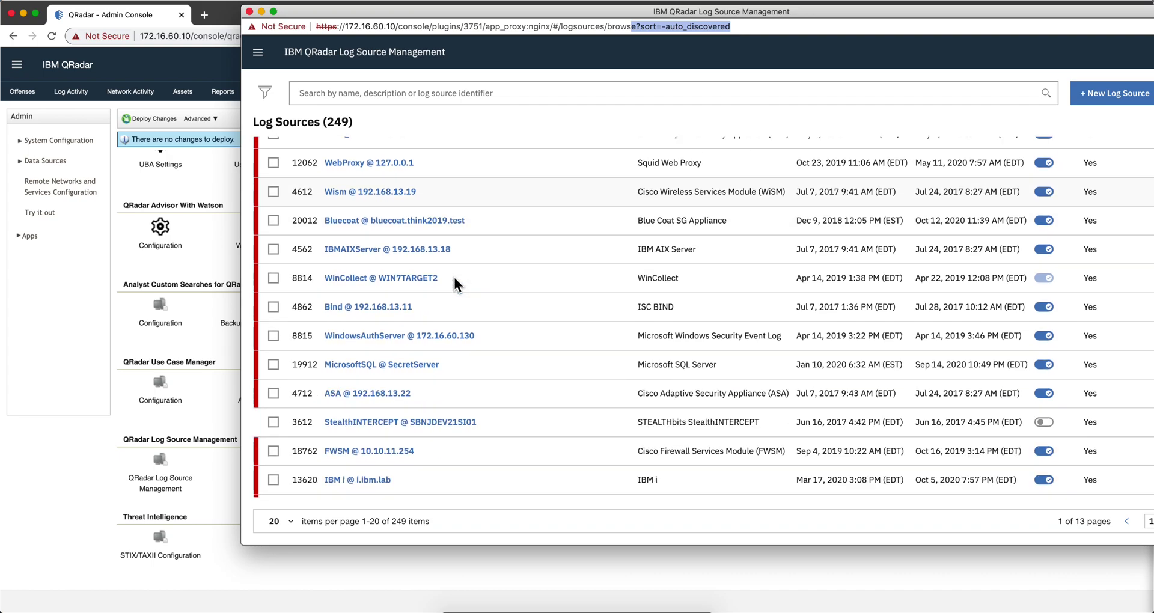
pyautogui.scroll(5, 453, 277)
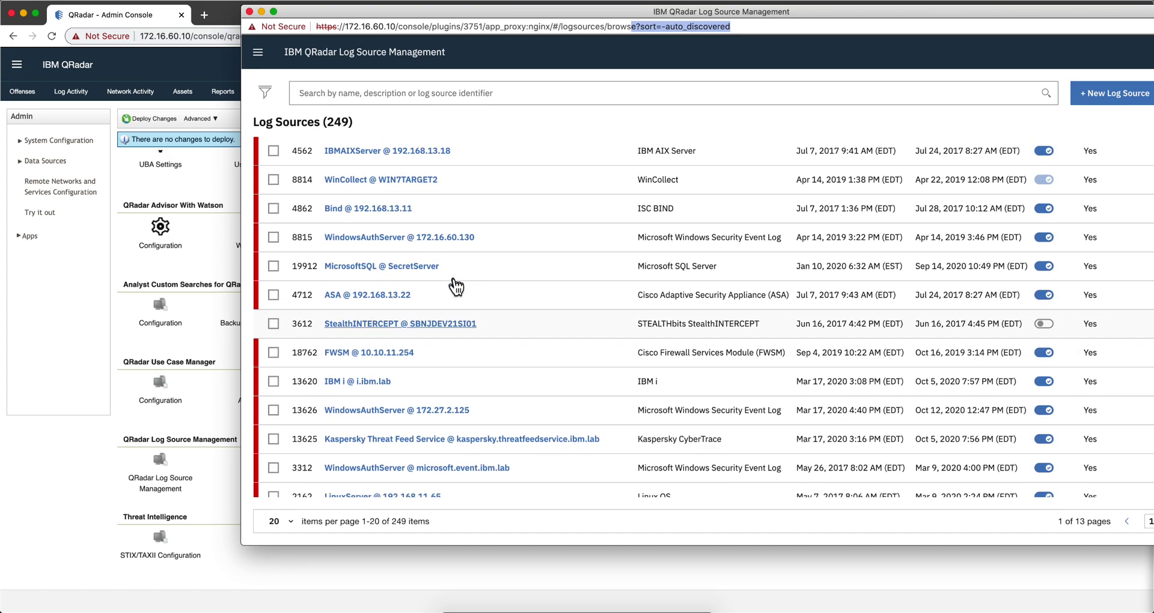
pyautogui.scroll(1, 436, 399)
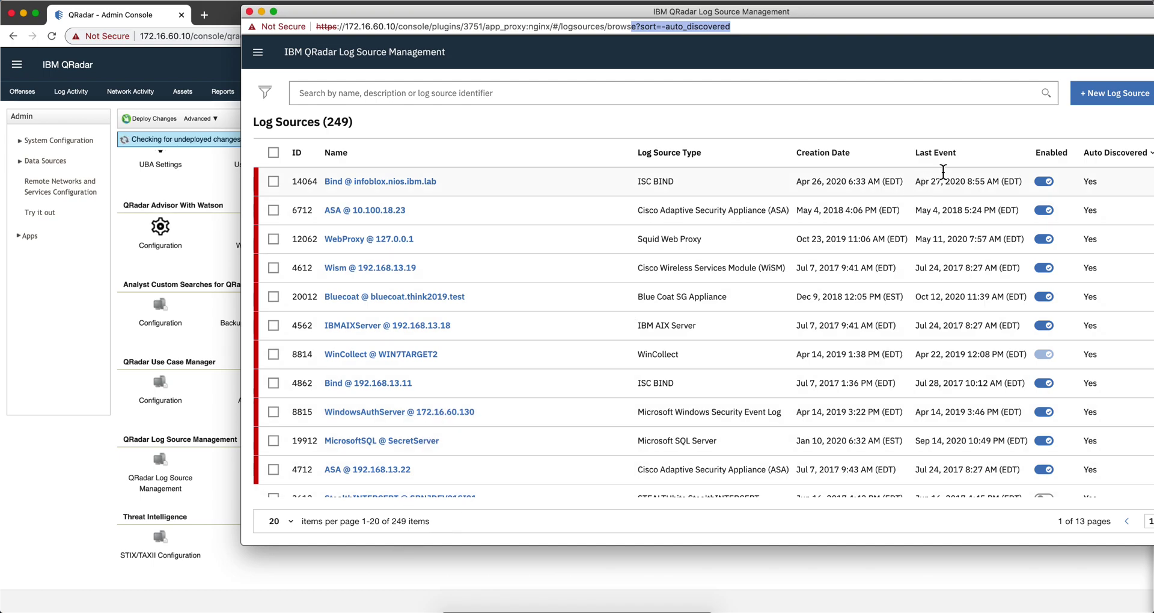
pyautogui.moveTo(865, 13); pyautogui.dragTo(719, 47)
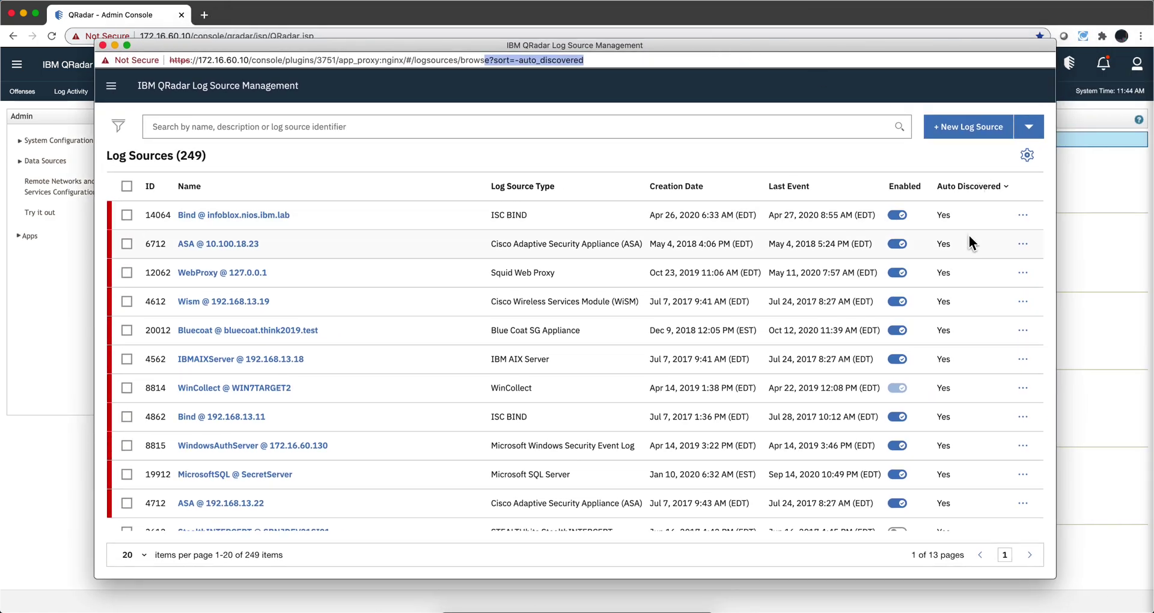
pyautogui.scroll(-5, 950, 277)
pyautogui.scroll(-3, 950, 277)
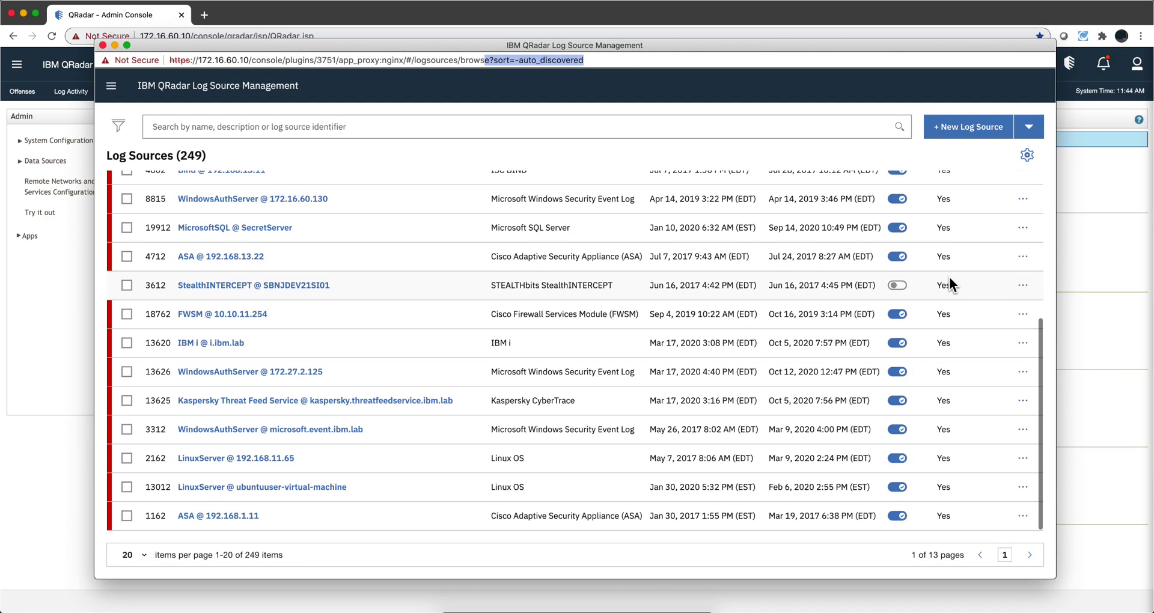
pyautogui.scroll(8, 949, 277)
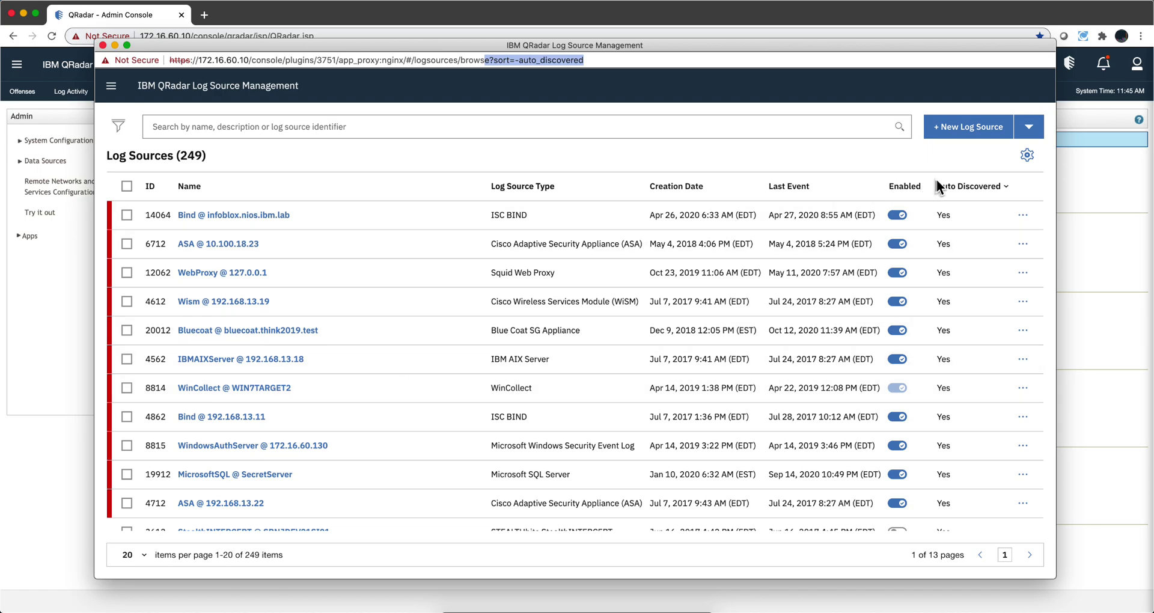
# Step: Reverse the Auto Discovered sort so non-auto-discovered log sources appear first
pyautogui.click(952, 191)
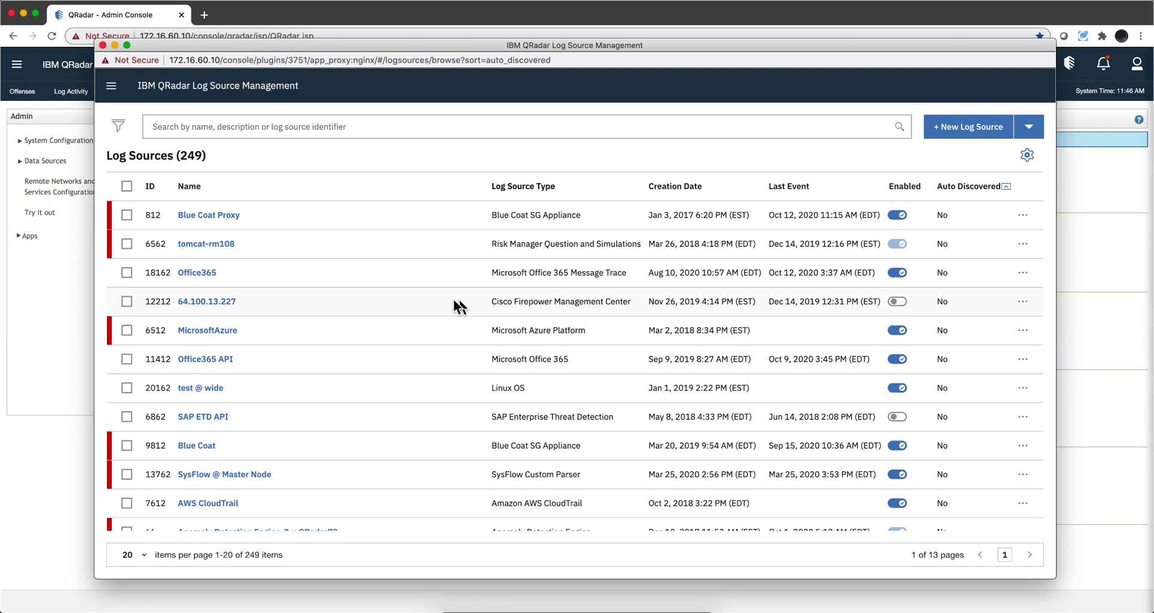
# Step: Search the log sources for 'cisco fmc' and open the Cisco FMC Log Source Summary
pyautogui.click(266, 127)
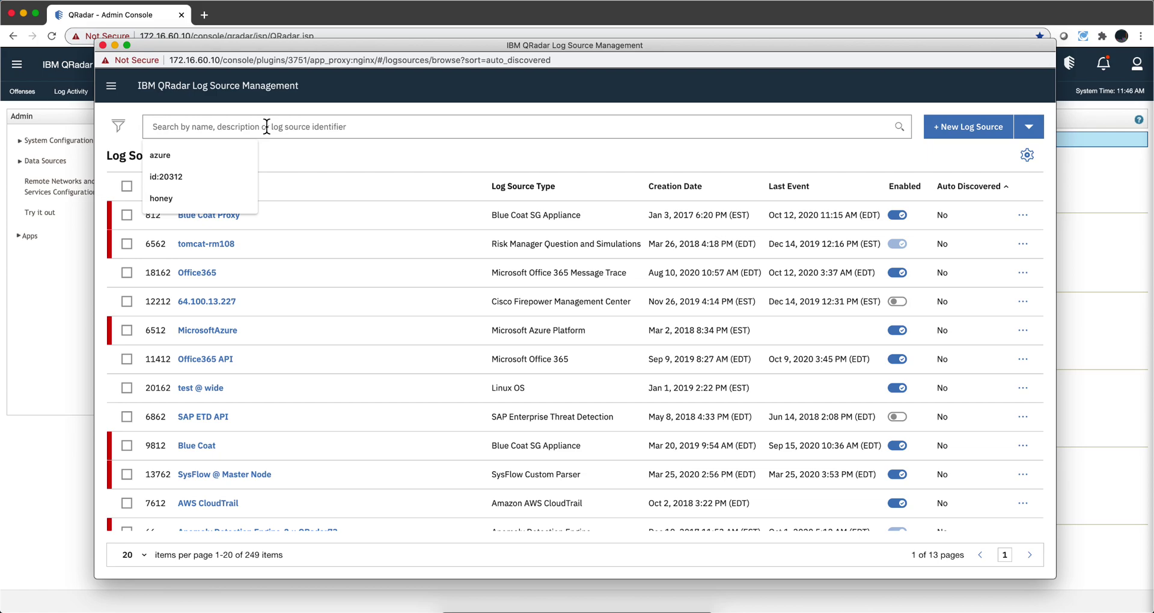
pyautogui.write('cisc')
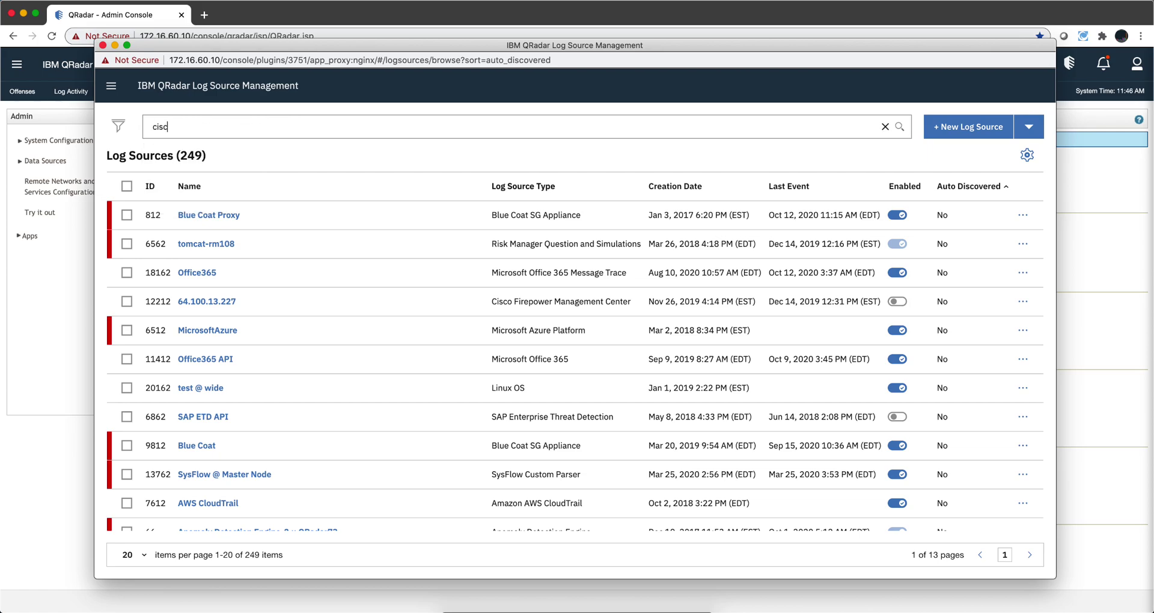
pyautogui.write('o fmc')
pyautogui.press('Return')
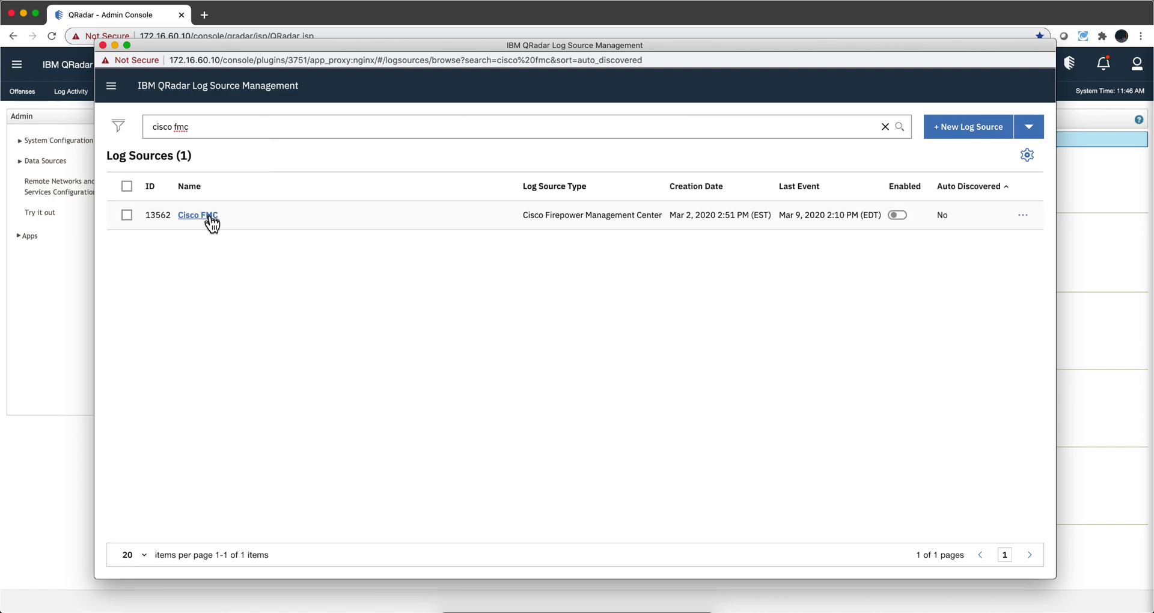
pyautogui.click(210, 216)
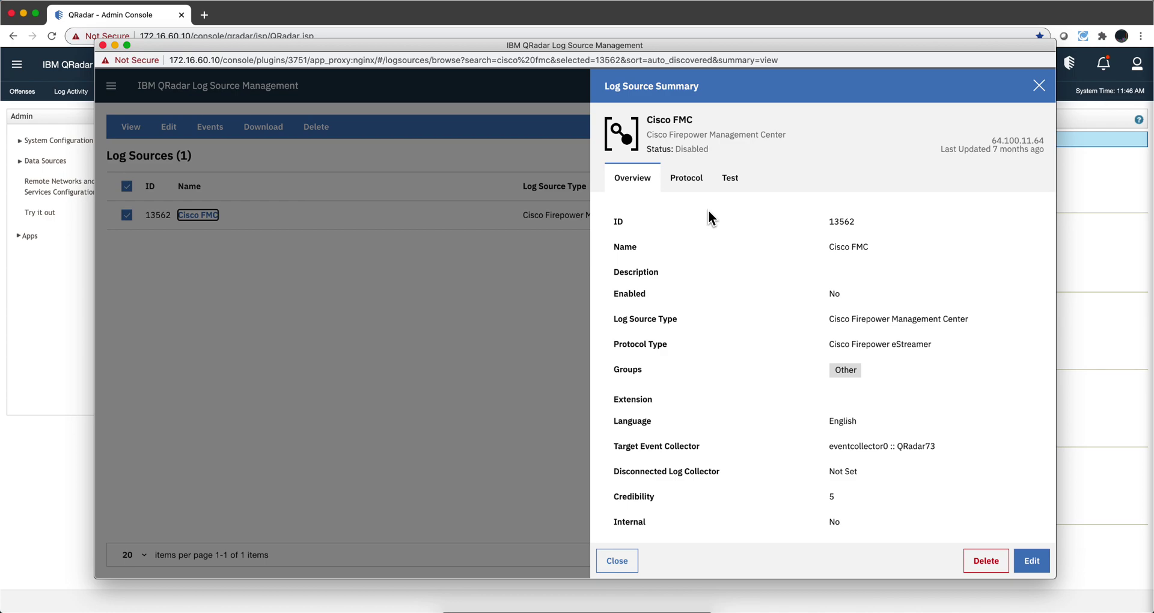
# Step: Start the Cisco FMC configuration test from the Test tab of the summary
pyautogui.click(732, 180)
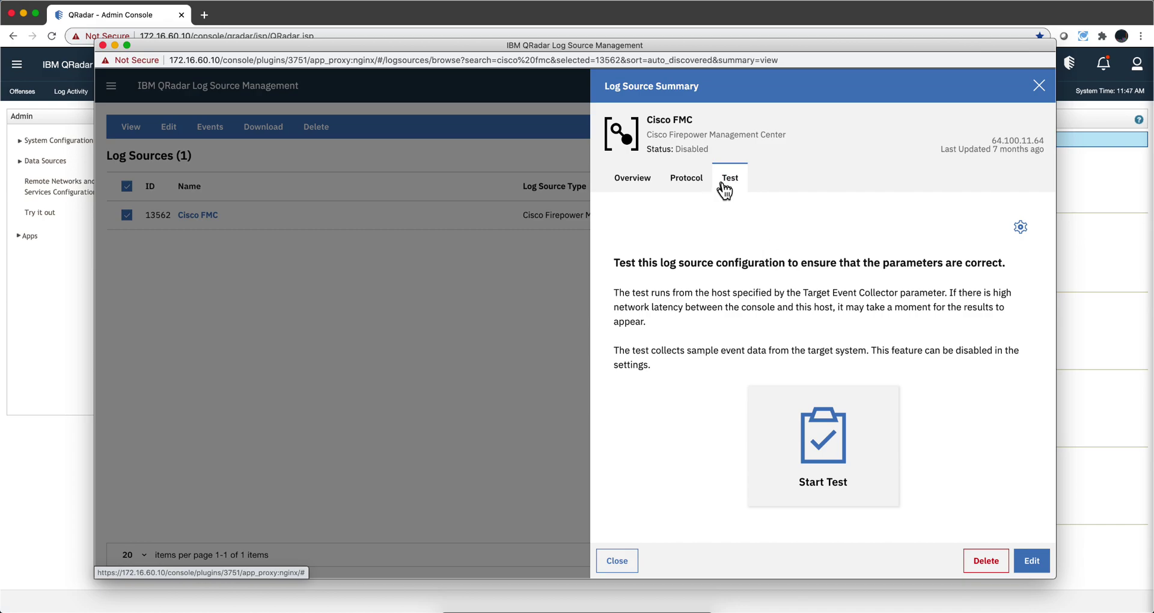
pyautogui.click(824, 459)
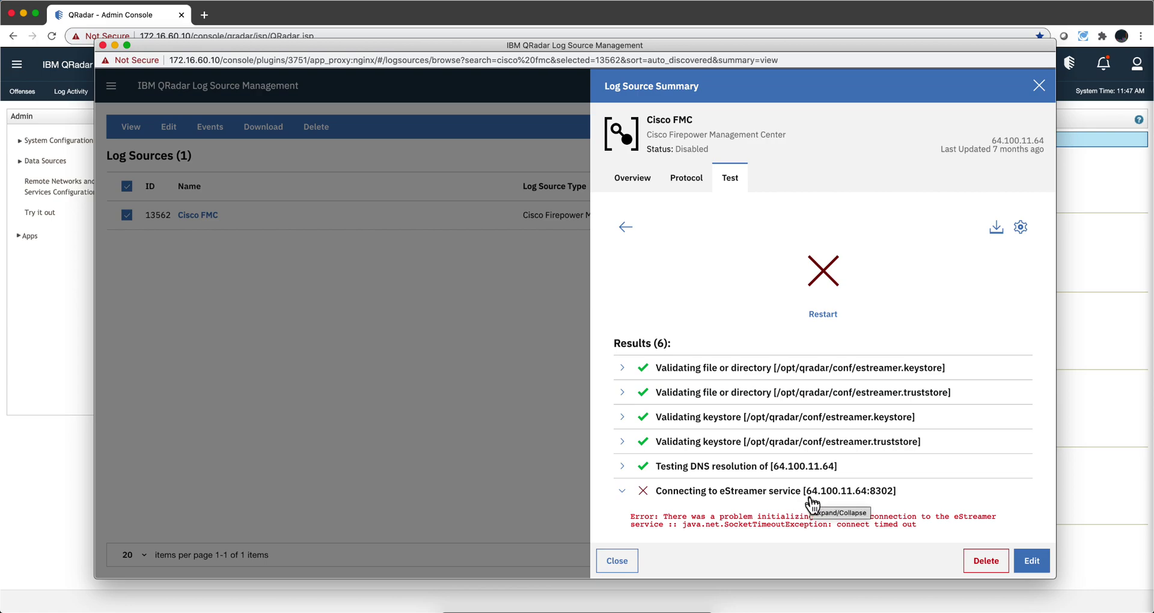
# Step: Close the Cisco FMC summary and window, then reopen QRadar Log Source Management's Log Sources list
pyautogui.click(1041, 85)
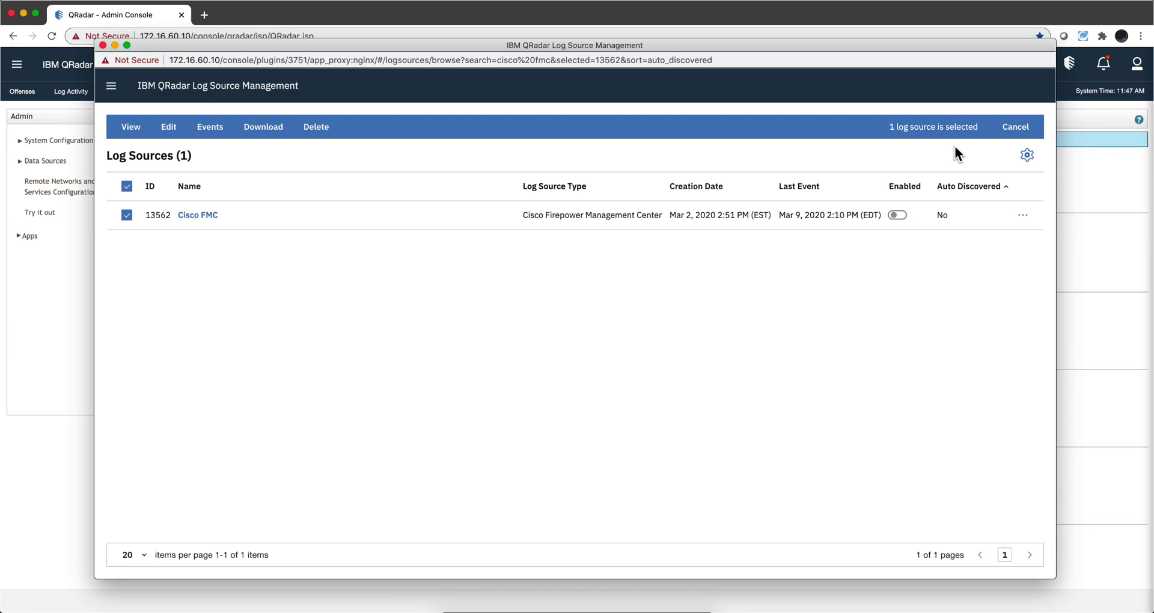
pyautogui.press('super+w')
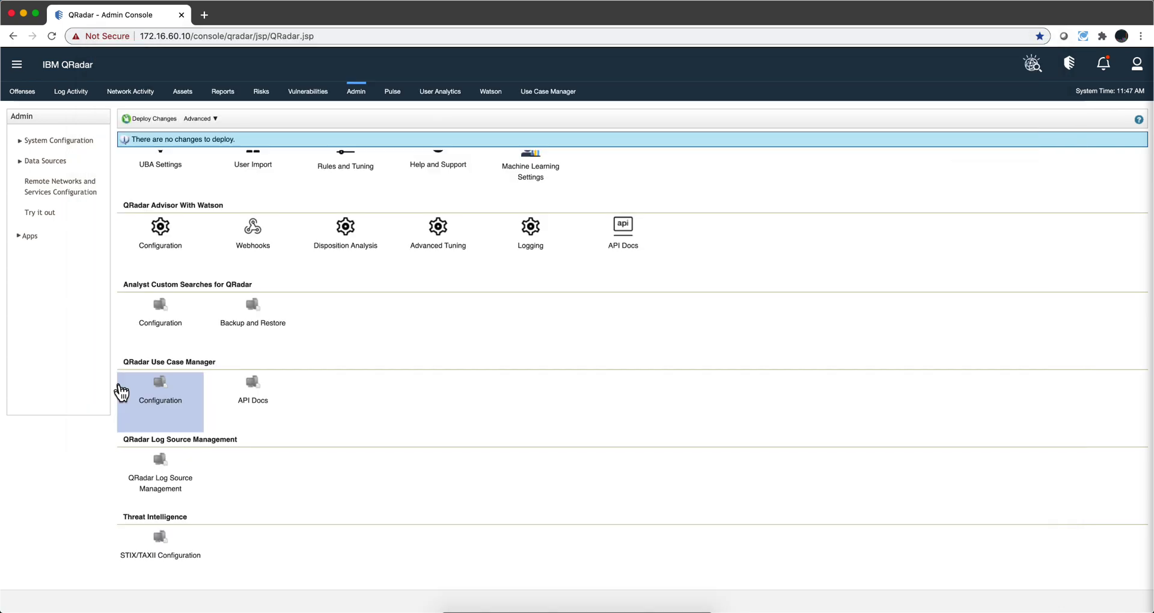
pyautogui.click(165, 477)
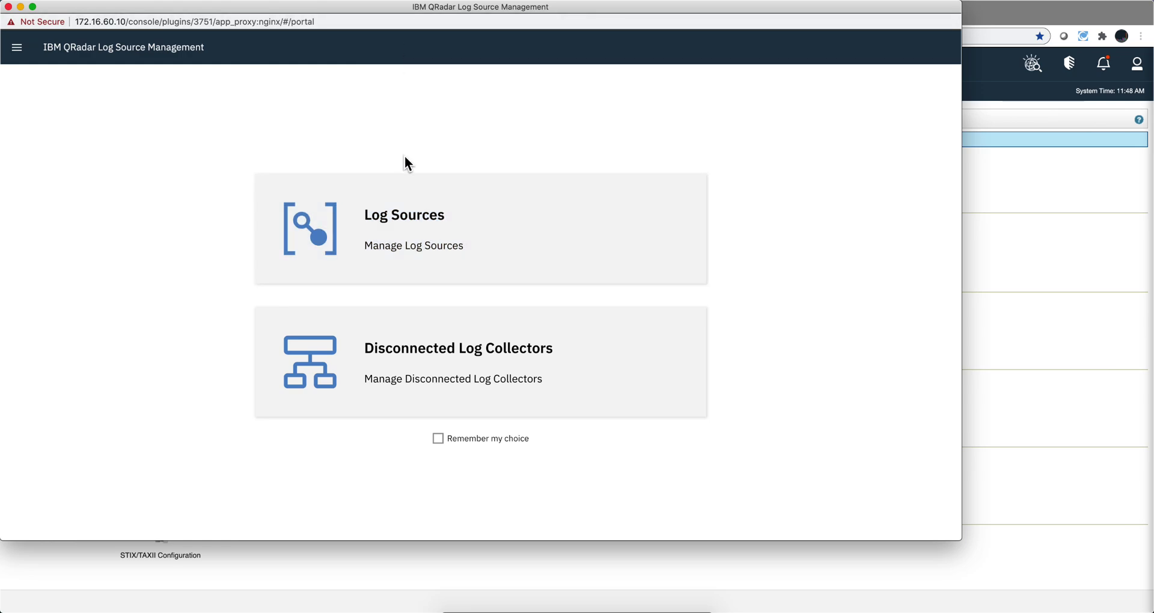
pyautogui.click(446, 237)
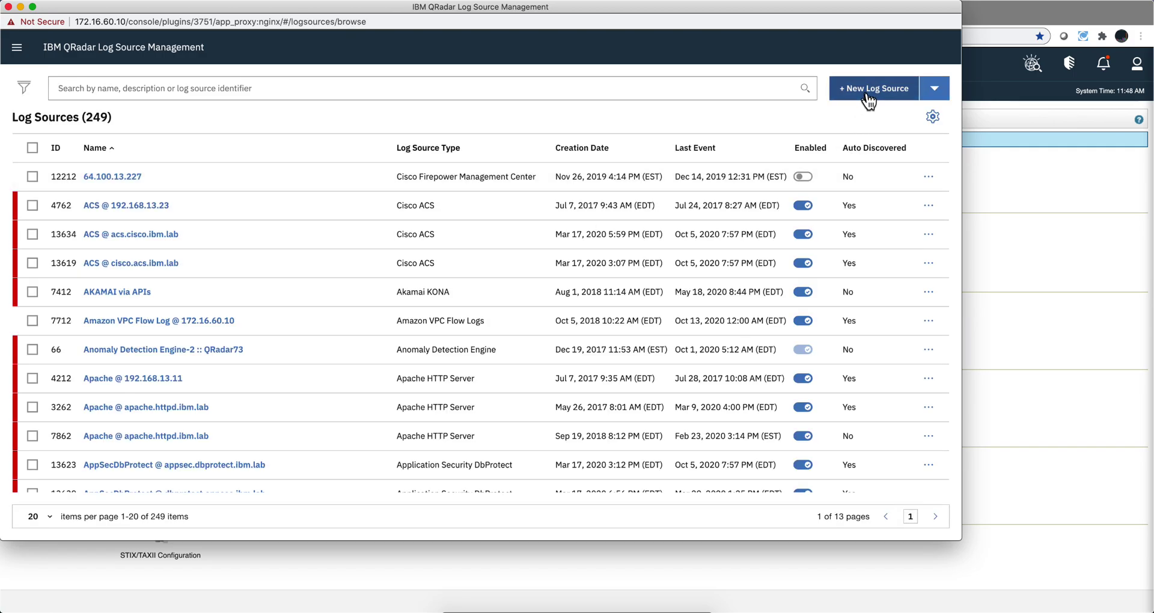
# Step: Start adding a single log source and scroll through the whole log source type catalog
pyautogui.click(868, 99)
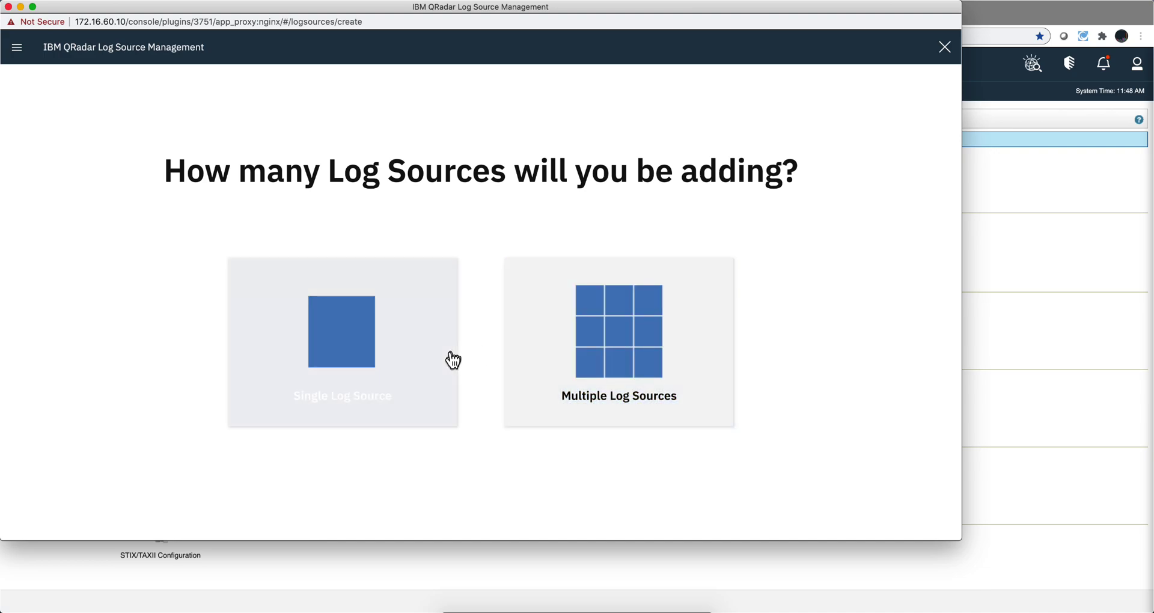
pyautogui.click(362, 348)
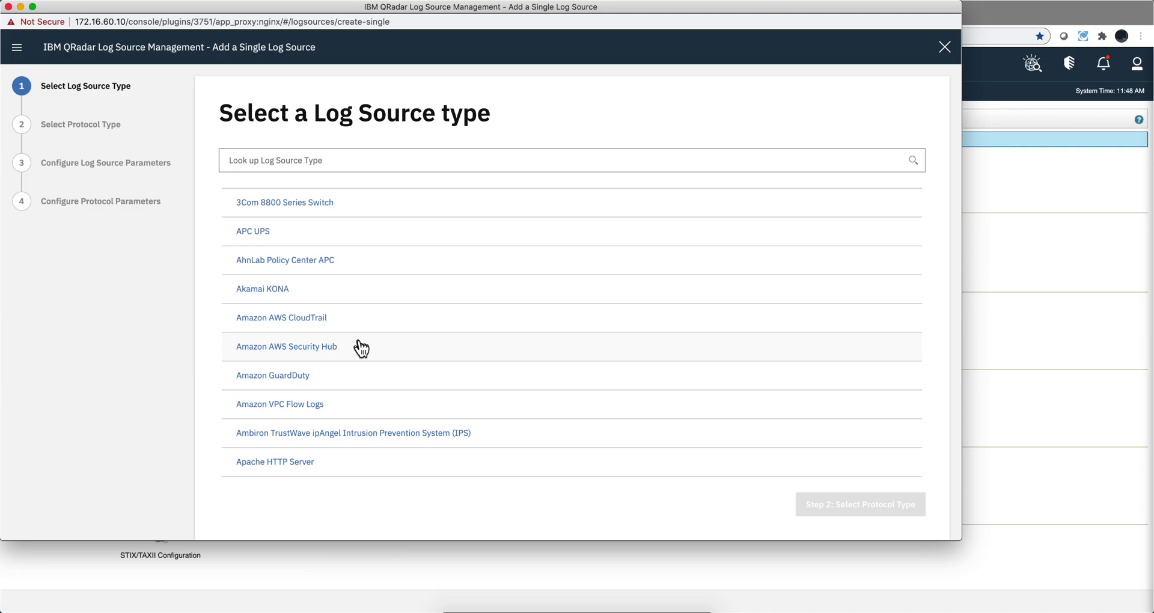
pyautogui.scroll(-5, 460, 276)
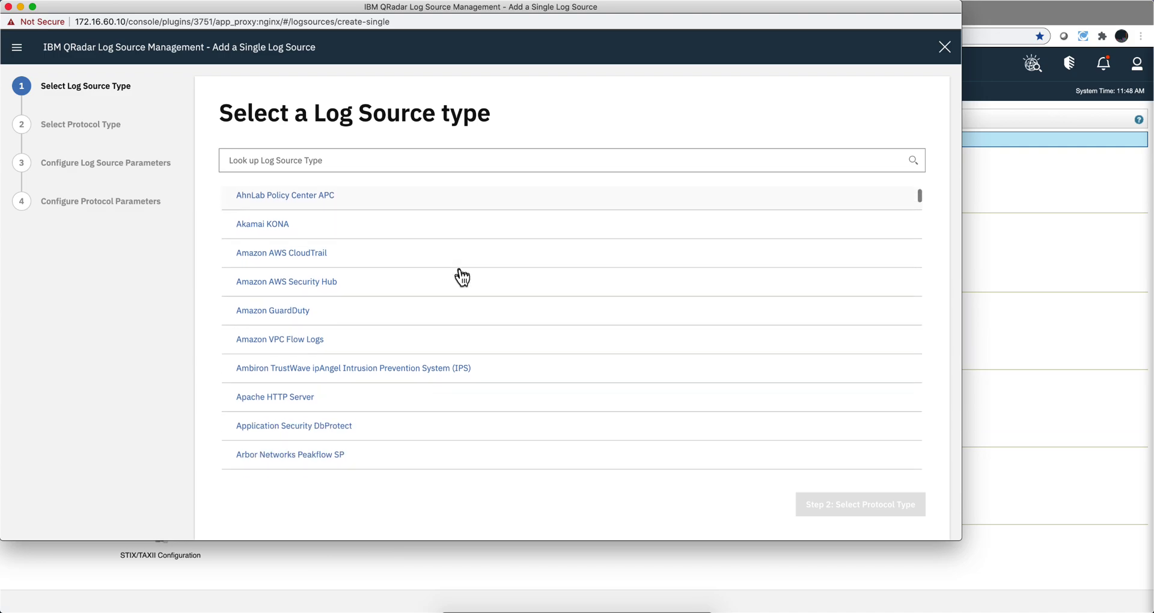
pyautogui.scroll(-8, 462, 277)
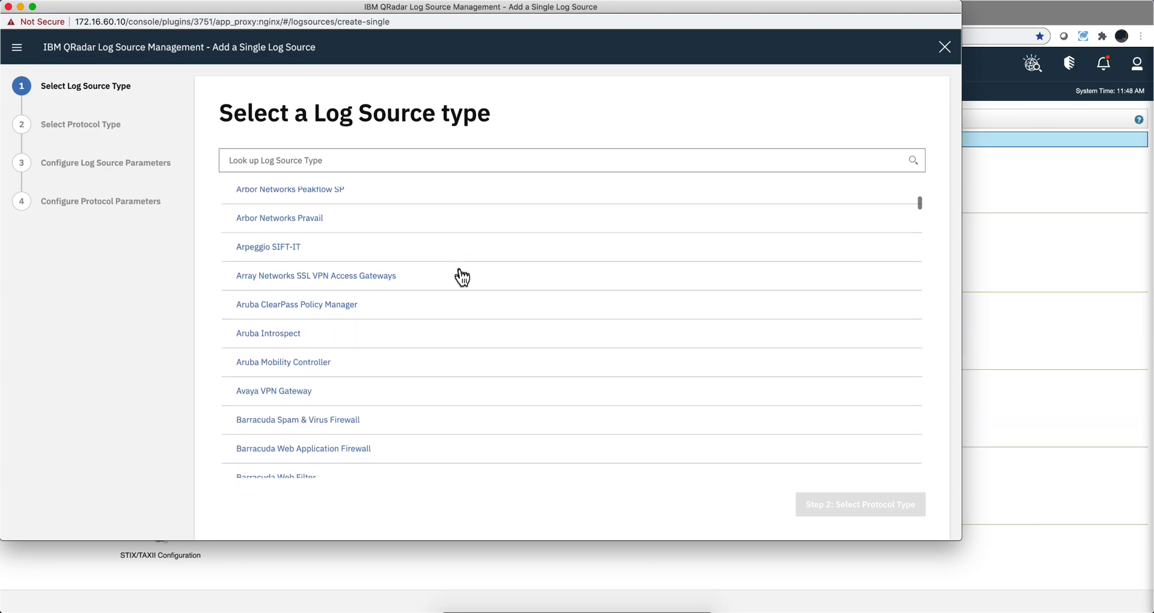
pyautogui.scroll(-12, 463, 277)
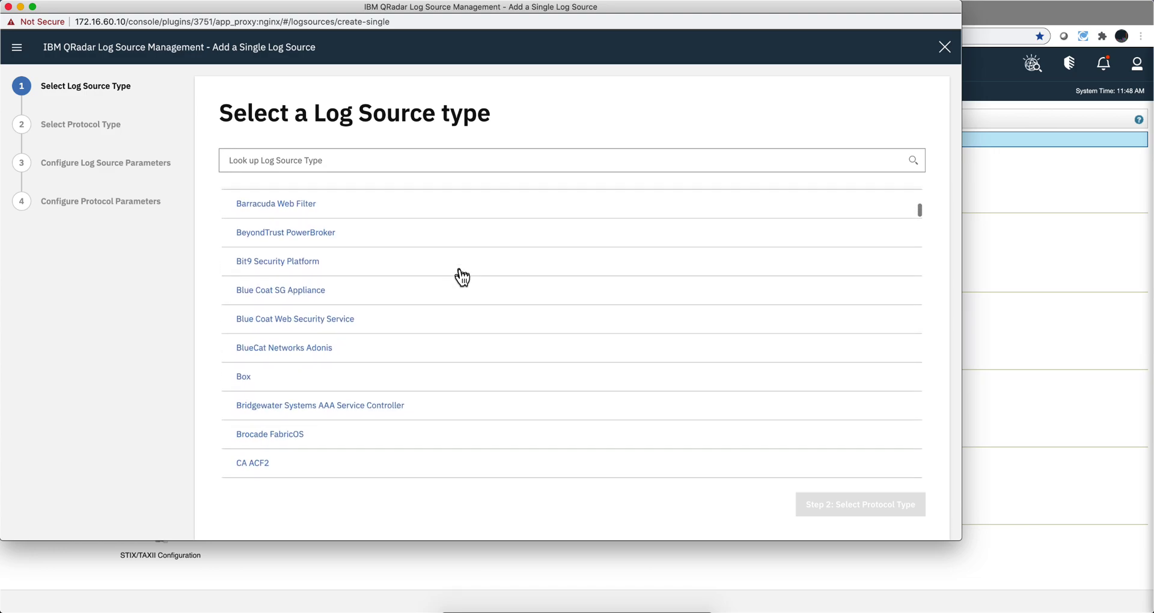
pyautogui.scroll(-17, 463, 278)
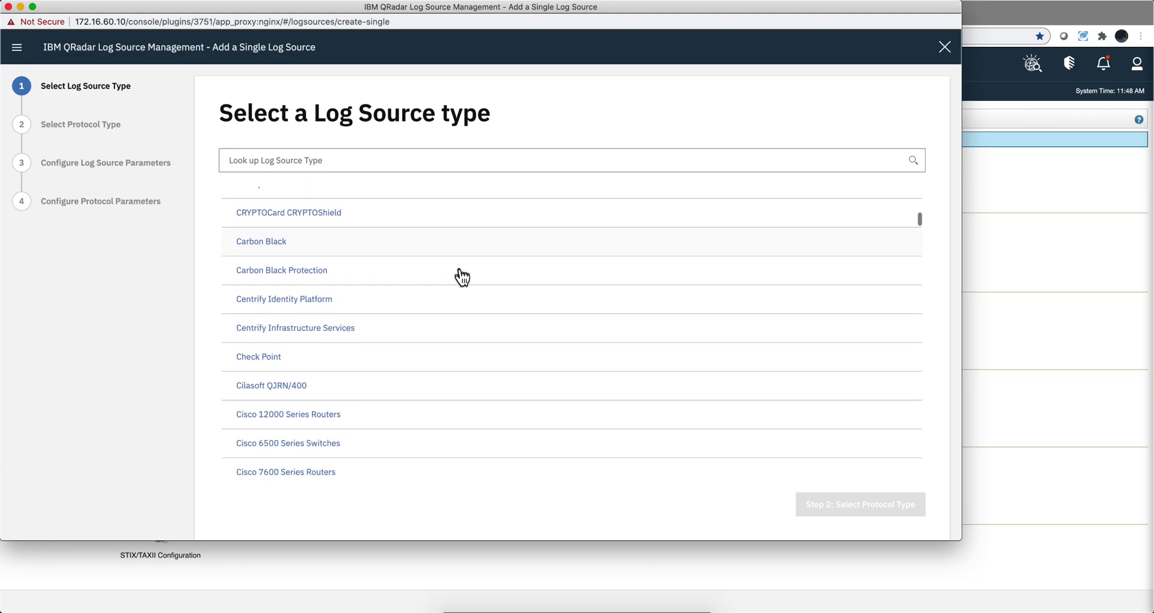
pyautogui.scroll(-20, 462, 277)
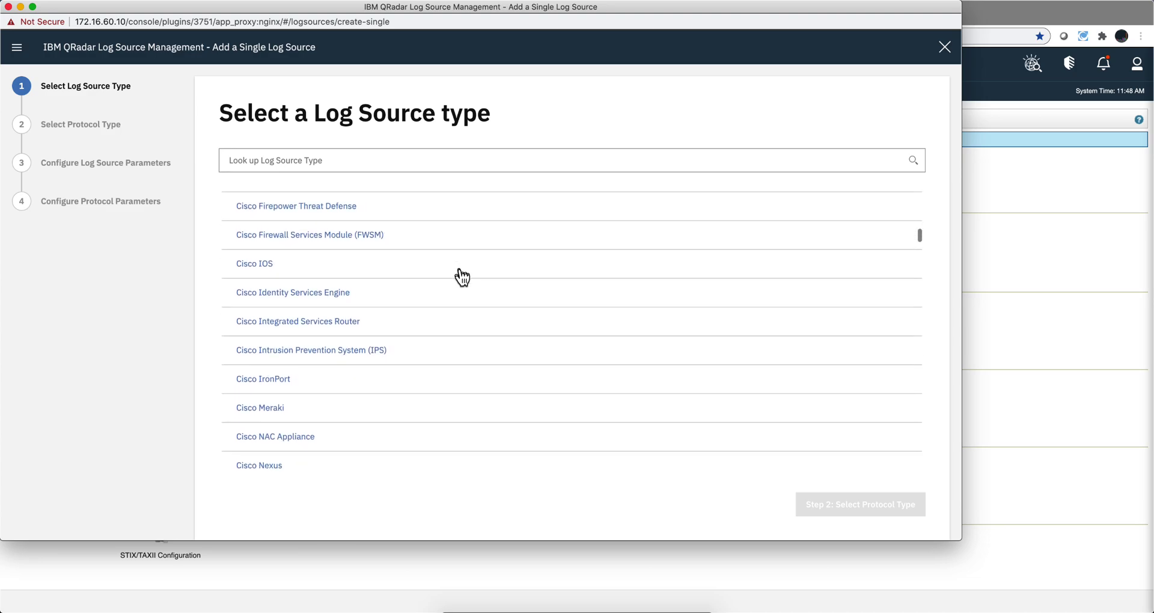
pyautogui.scroll(-20, 463, 277)
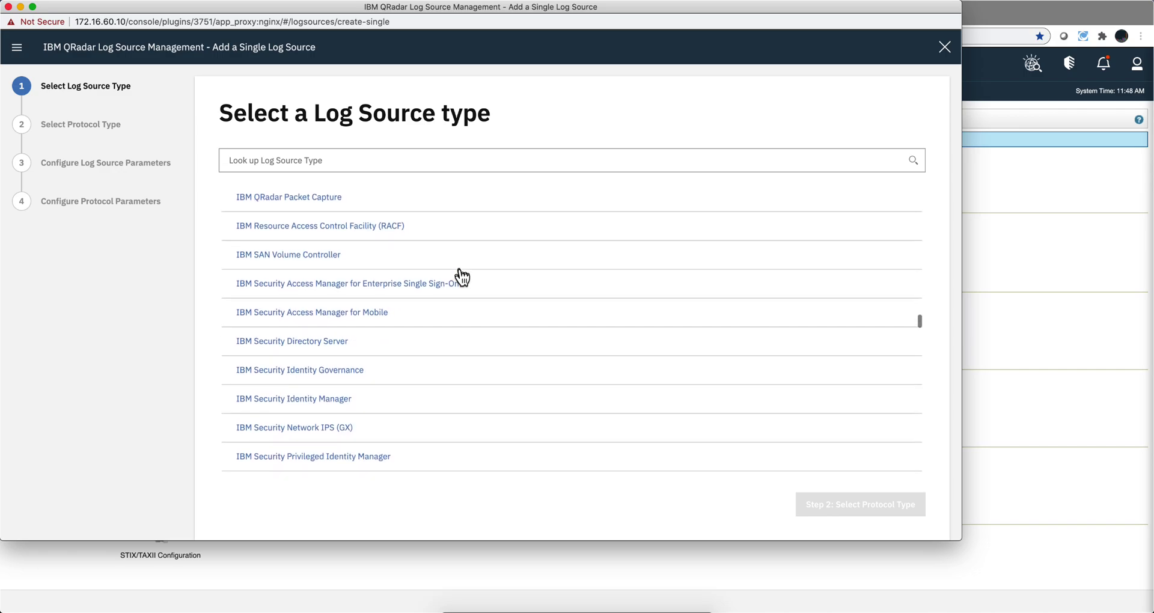
pyautogui.scroll(-1, 462, 277)
pyautogui.scroll(-15, 462, 277)
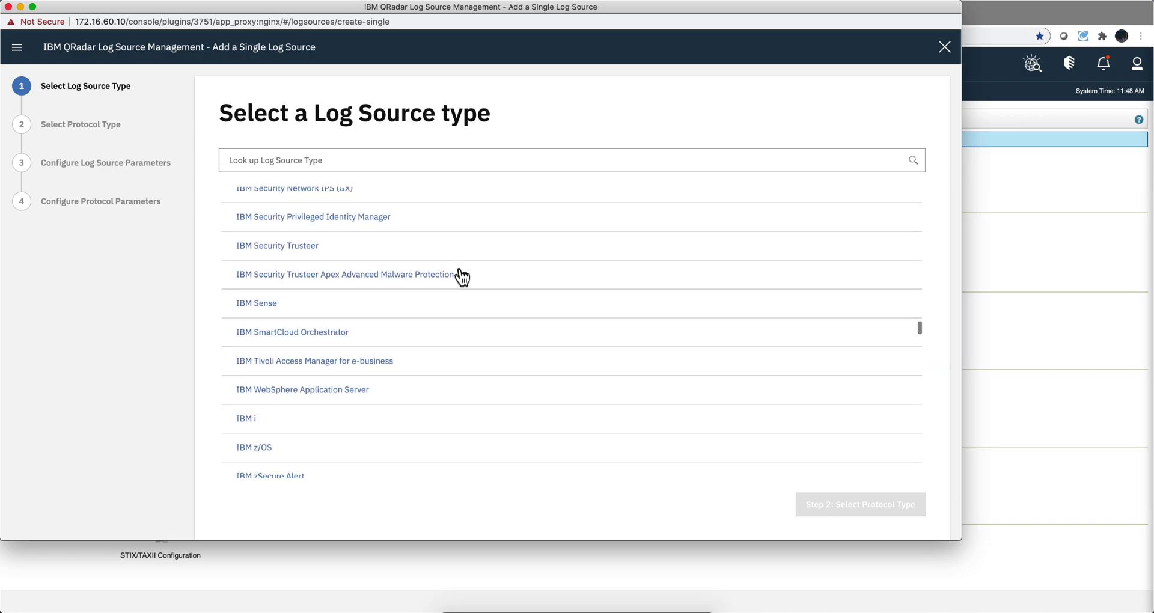
pyautogui.scroll(-15, 462, 277)
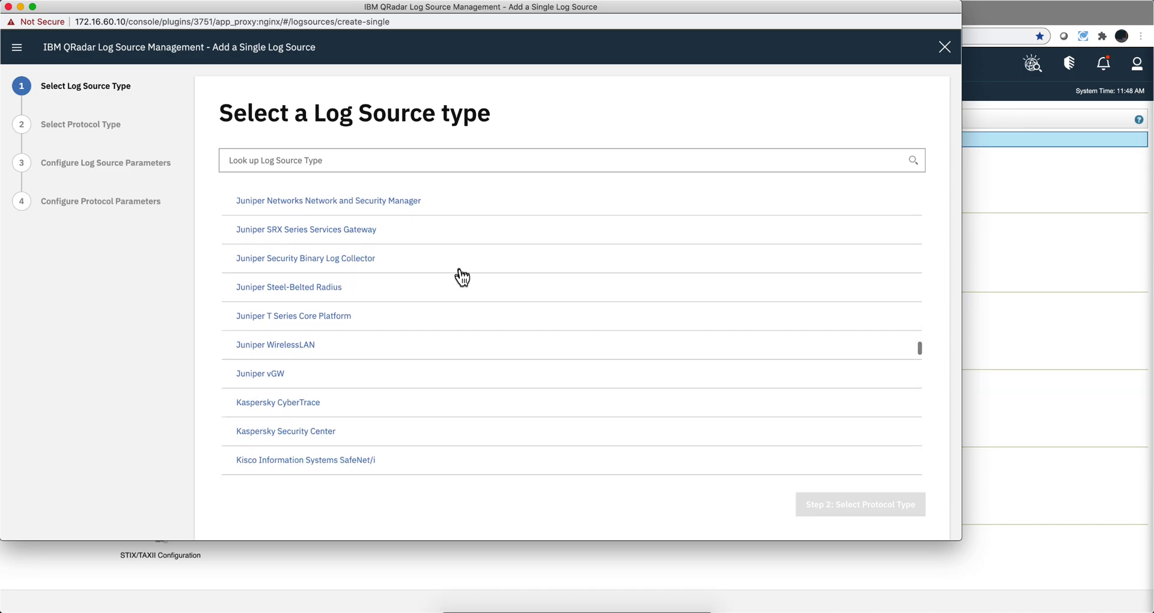
pyautogui.scroll(-15, 462, 277)
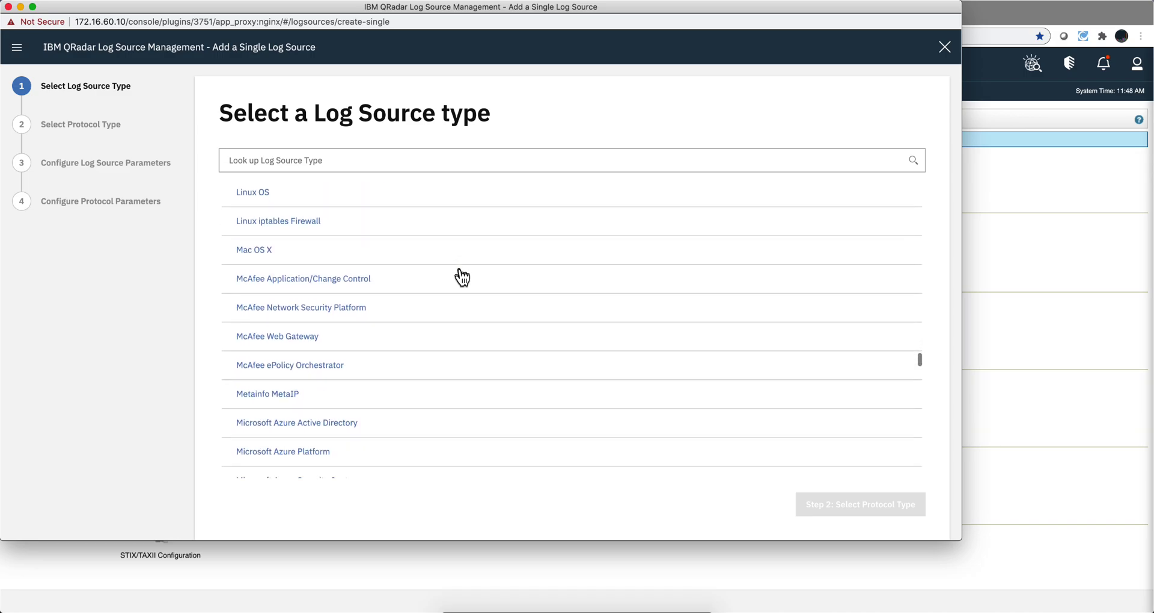
pyautogui.scroll(-6, 463, 278)
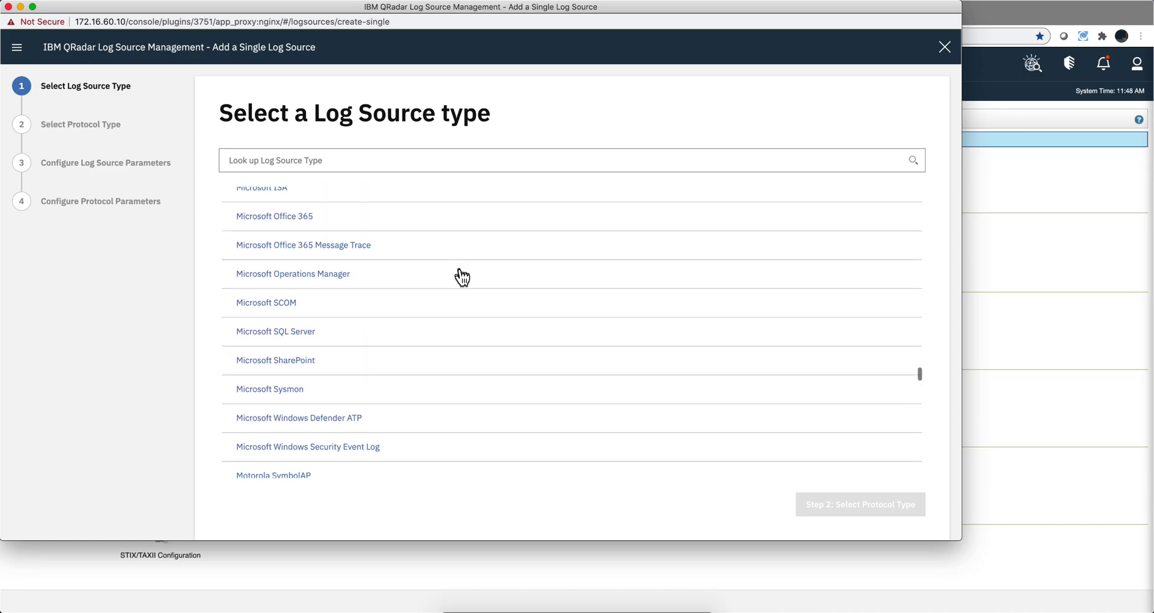
pyautogui.scroll(-15, 462, 277)
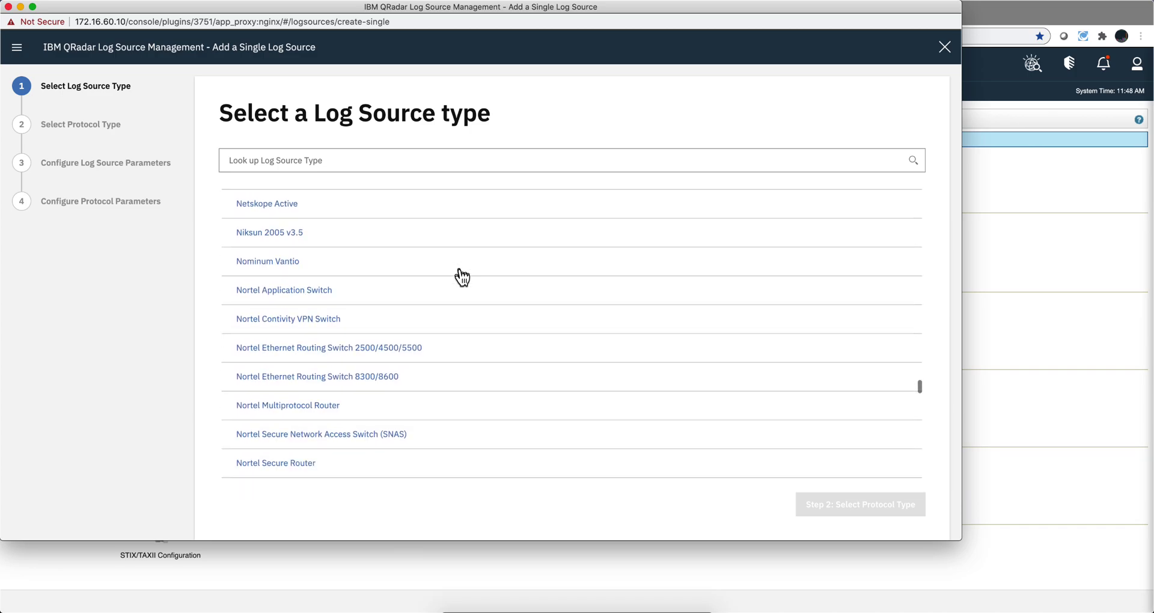
pyautogui.scroll(-15, 462, 277)
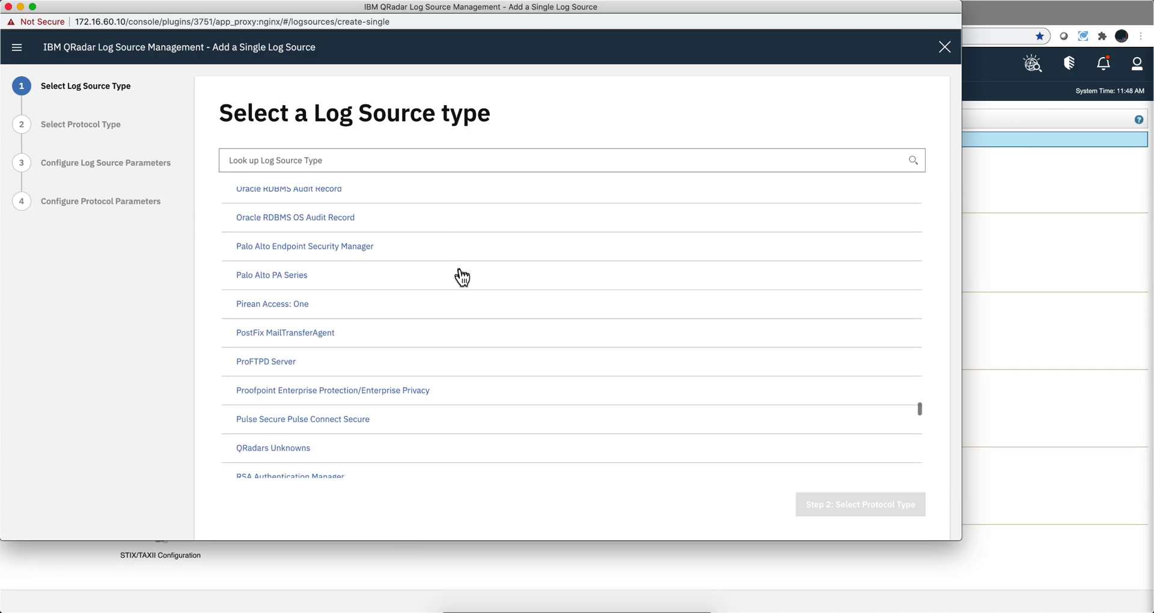
pyautogui.scroll(-9, 462, 277)
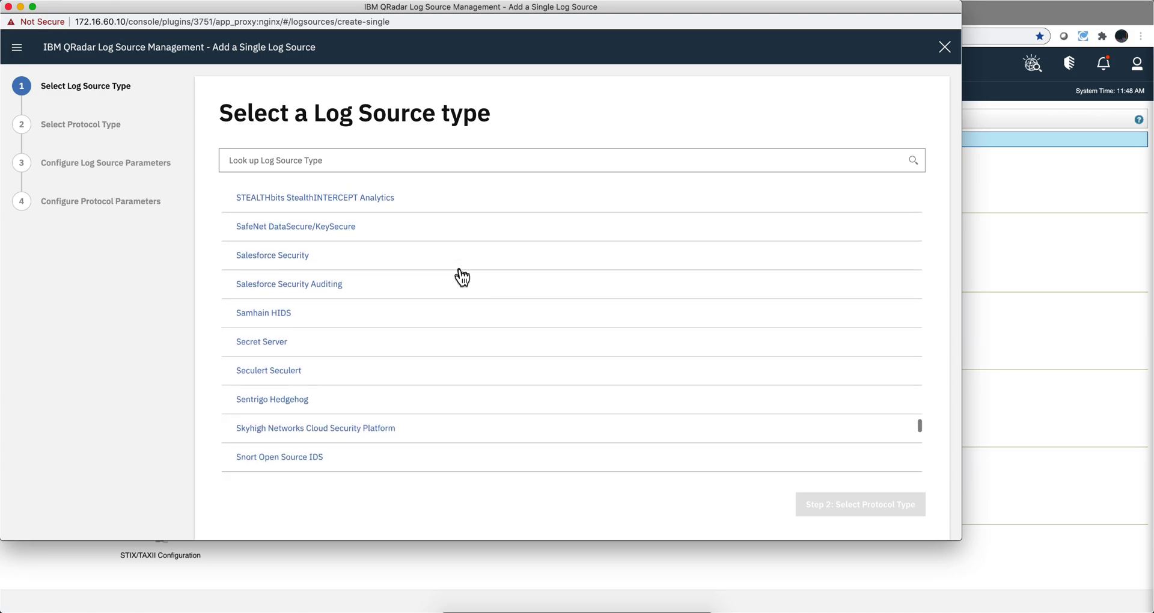
pyautogui.scroll(-10, 577, 278)
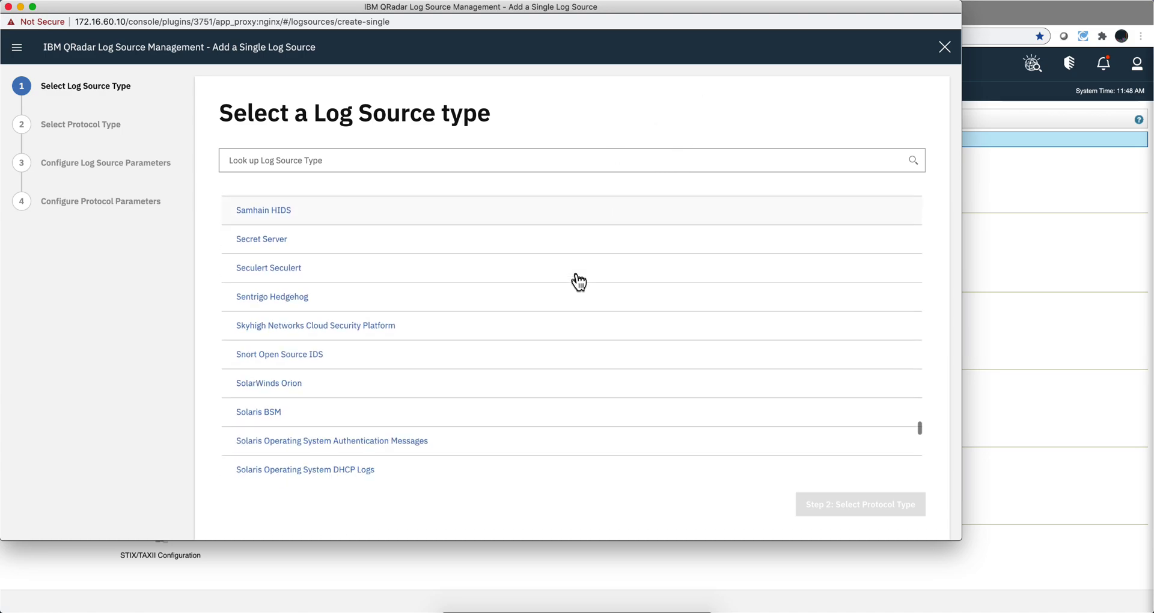
pyautogui.scroll(-15, 578, 281)
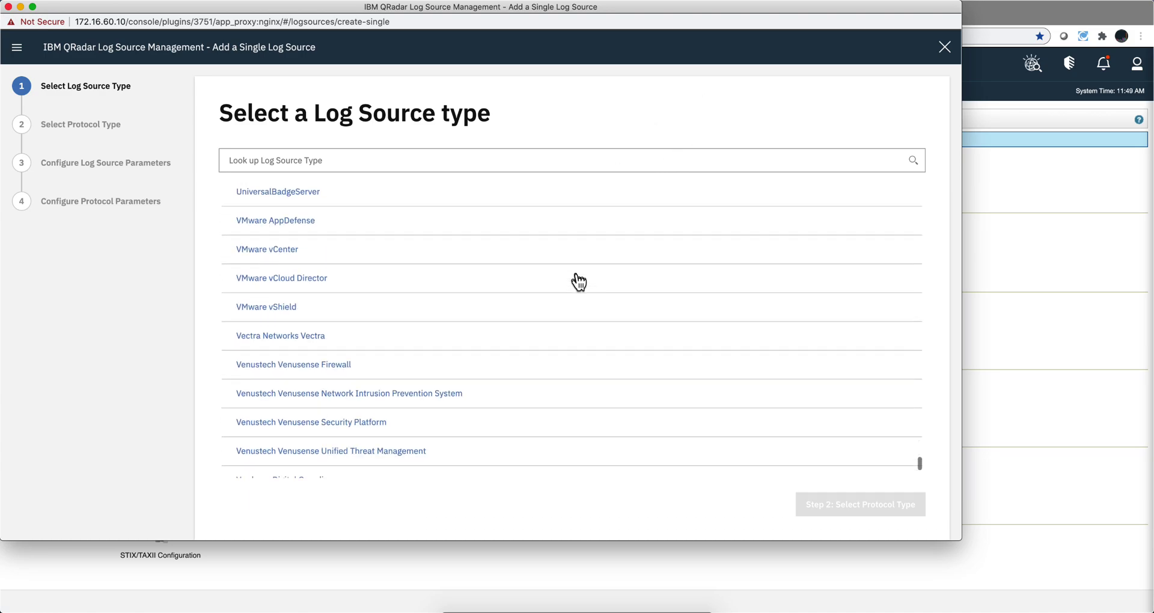
# Step: Close the wizard and Log Source Management window, then load the Use Case Manager
pyautogui.click(945, 47)
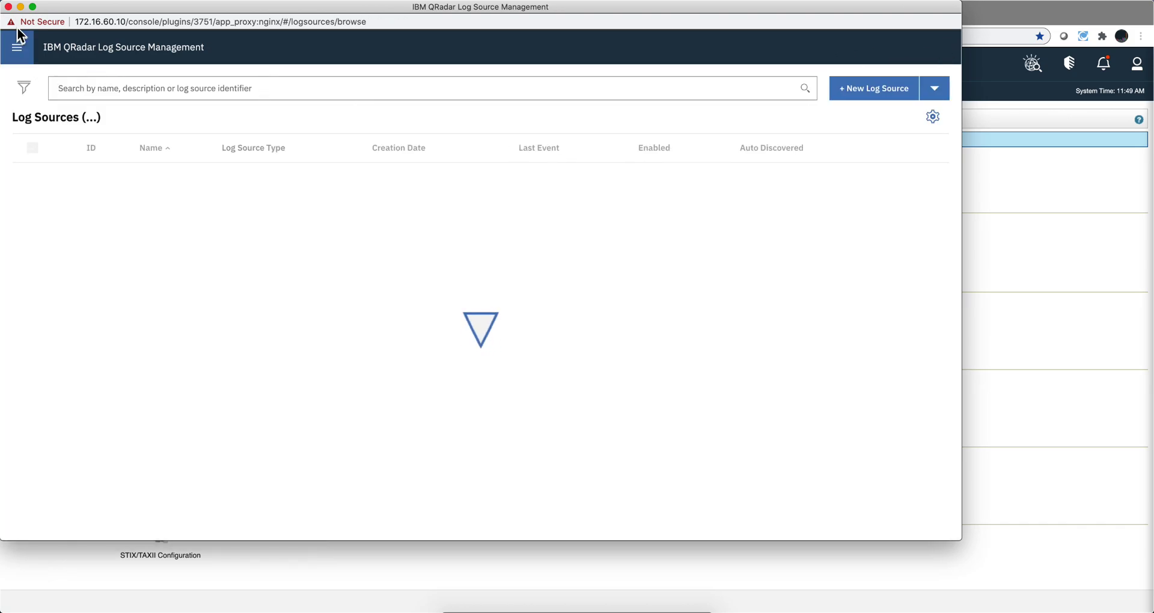
pyautogui.click(9, 7)
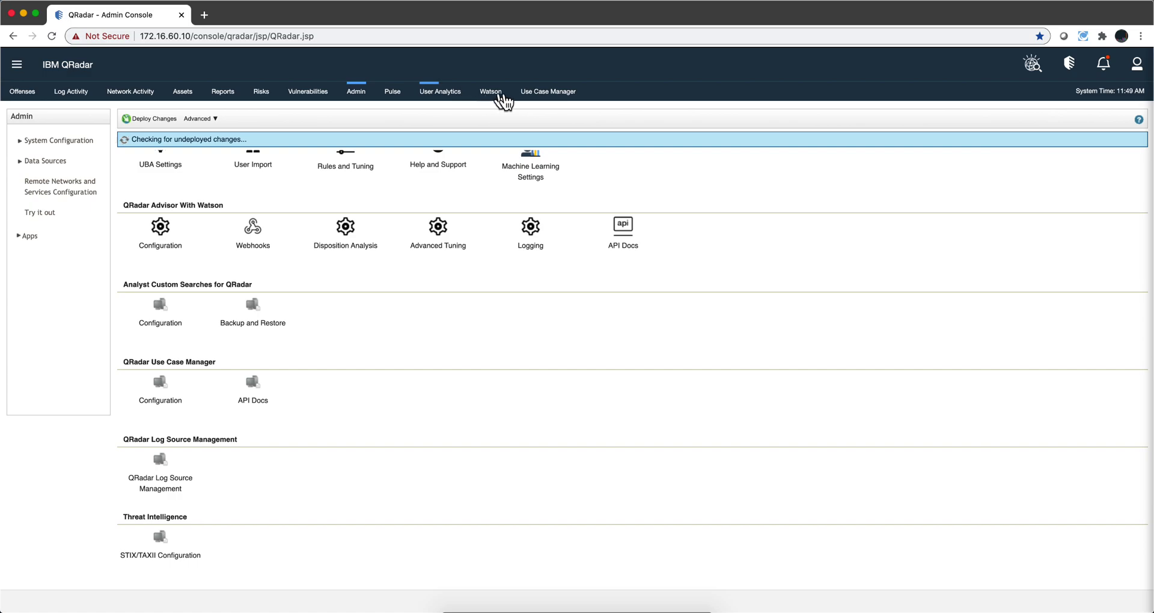
pyautogui.click(547, 93)
pyautogui.click(548, 95)
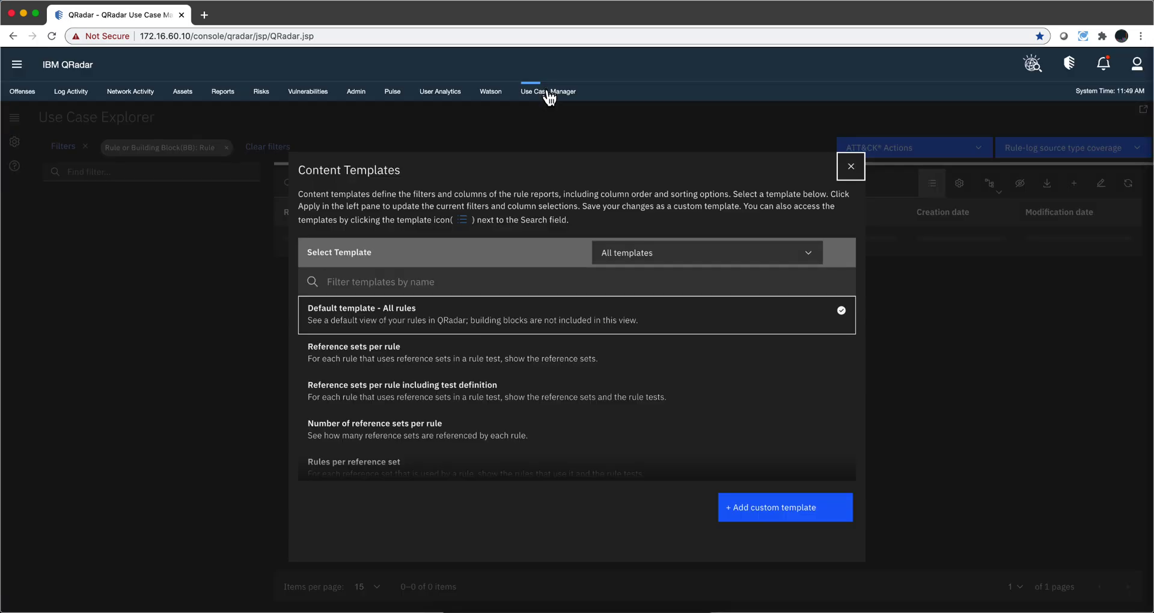
# Step: Close Content Templates and review the Use Case Explorer filter panel listing 835 rules
pyautogui.click(426, 313)
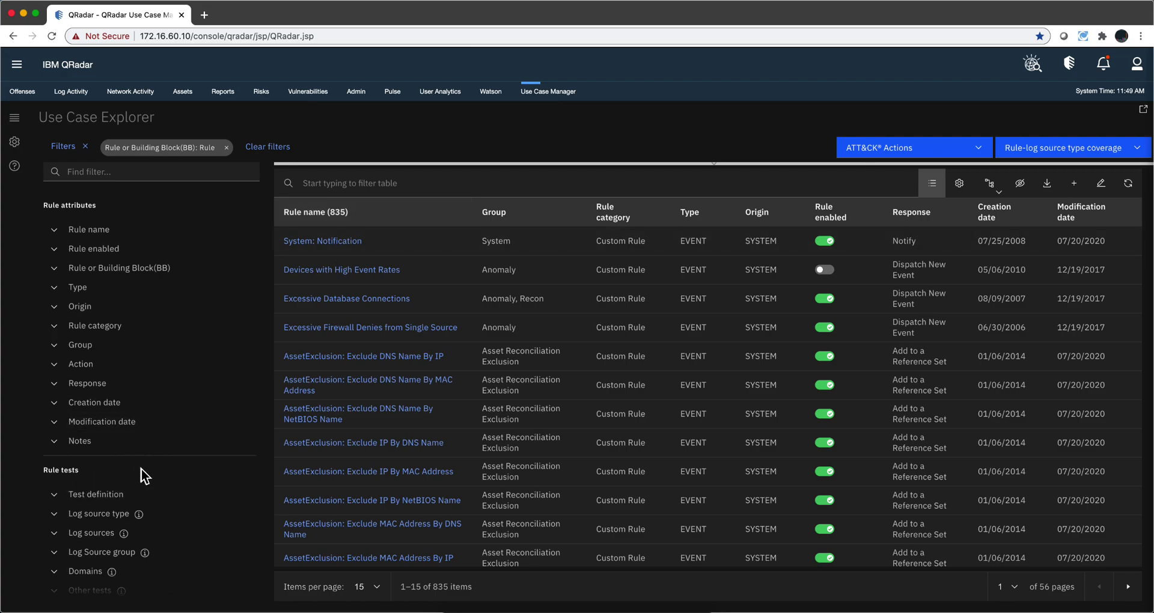
pyautogui.scroll(-4, 142, 471)
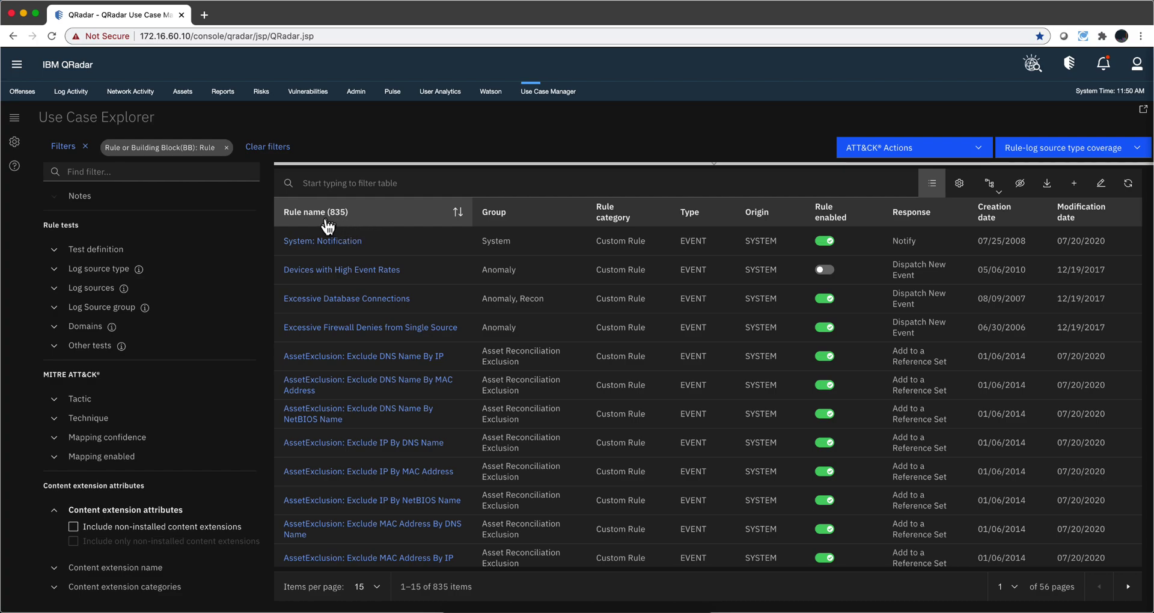
pyautogui.scroll(5, 221, 216)
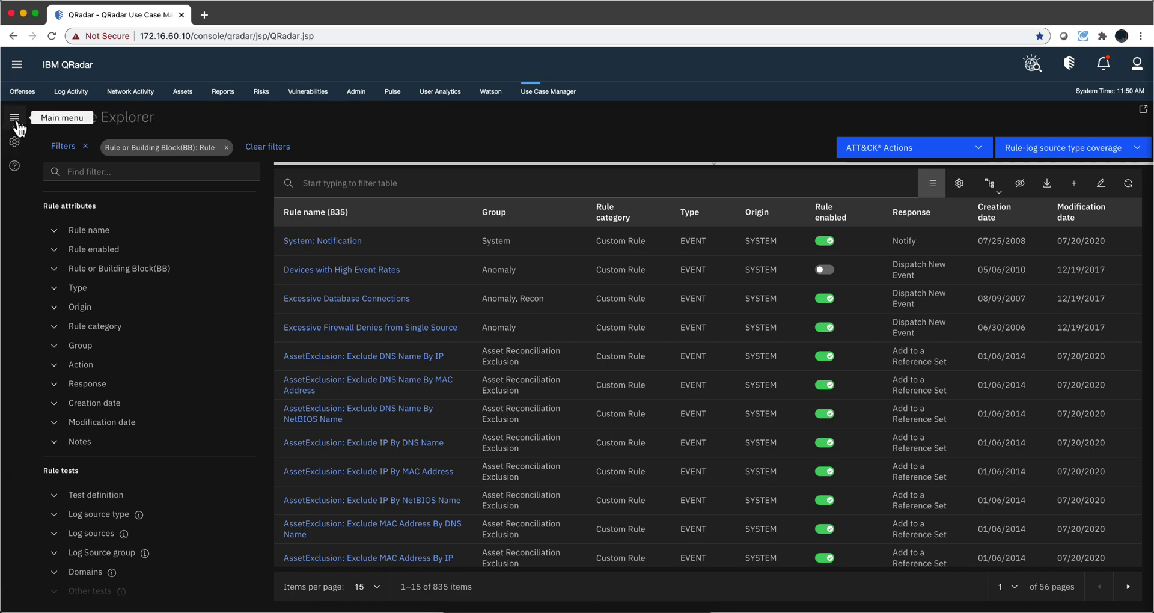
# Step: Go to Tuning Home from the Use Case Manager main menu
pyautogui.click(15, 121)
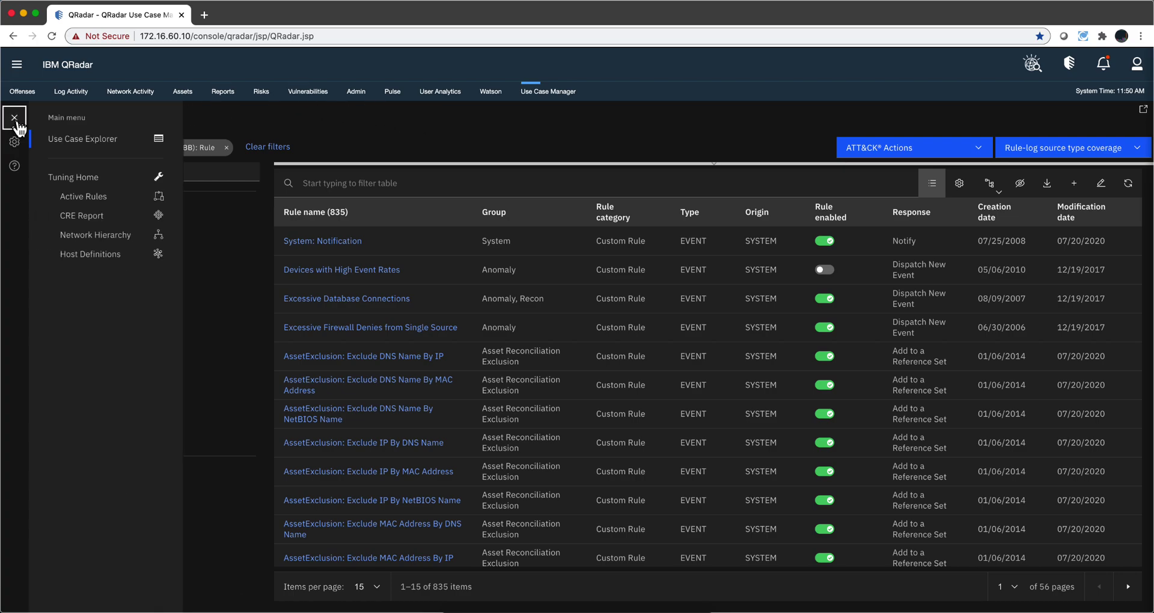
pyautogui.click(76, 178)
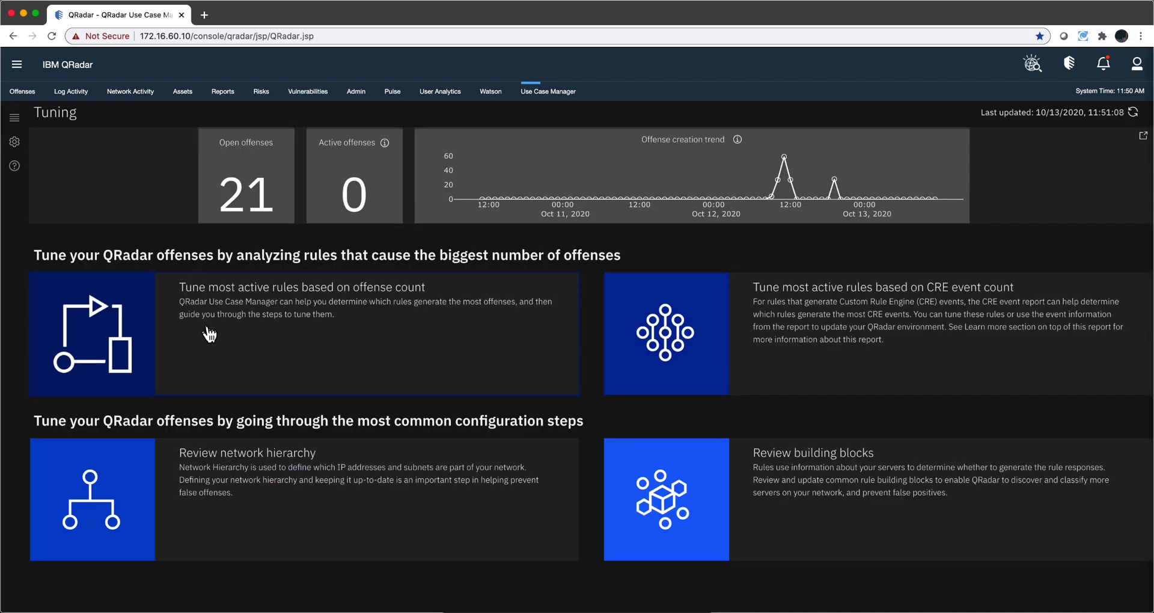